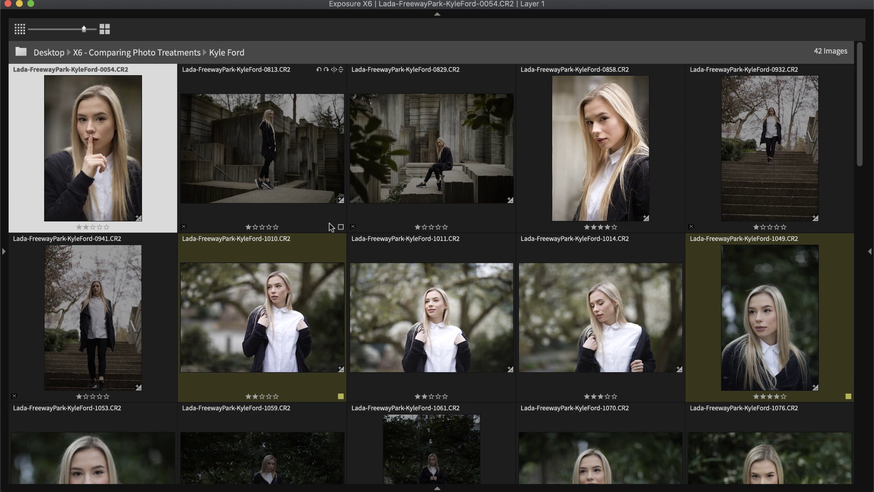
Filter the grid by the yellow colour label, leaving only four yellow-labelled portraits.
{"action": "scroll", "coordinate": [331, 226], "scroll_direction": "down", "scroll_amount": 12}
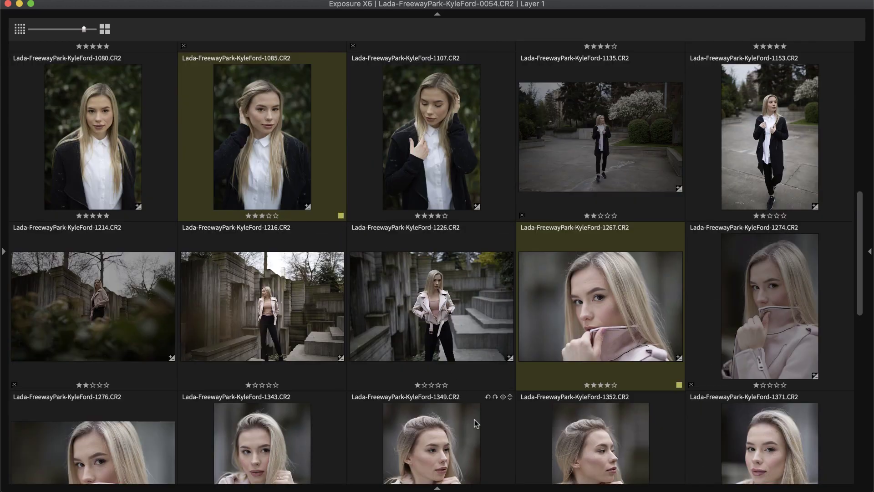
{"action": "mouse_move", "coordinate": [485, 488]}
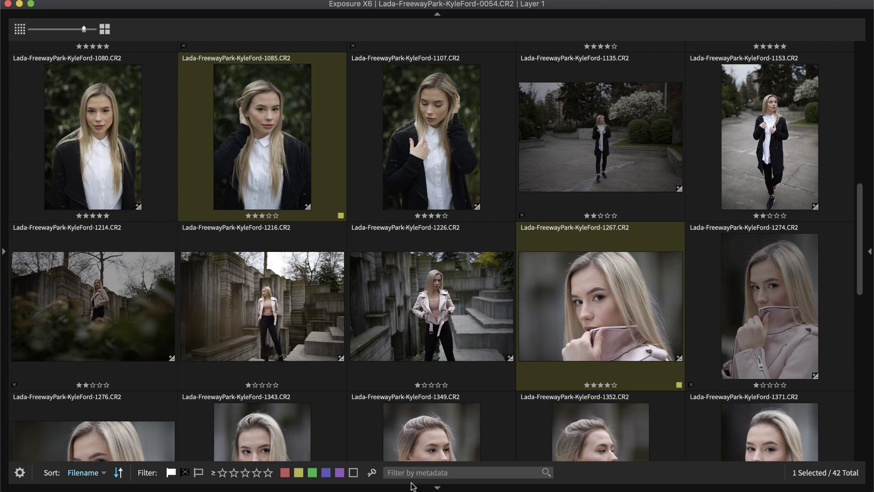
{"action": "left_click", "coordinate": [299, 476]}
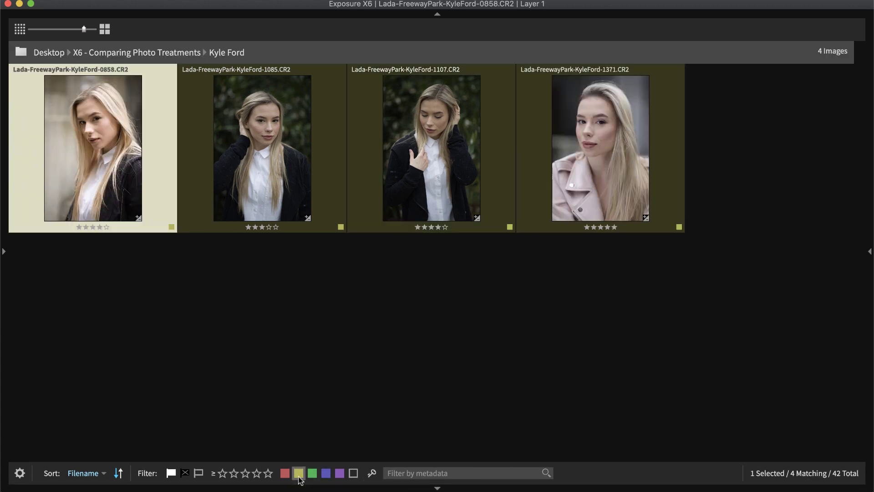
Open portrait 0858 in single view and display the Layout menu choices.
{"action": "mouse_move", "coordinate": [135, 221]}
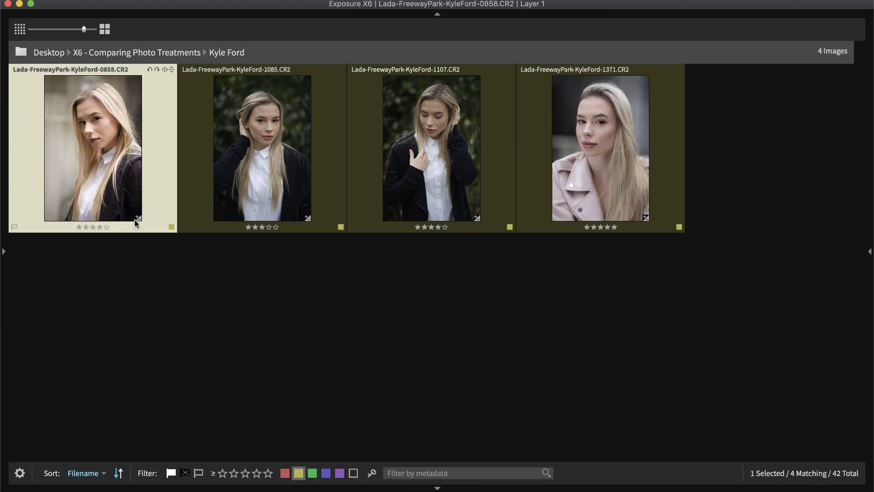
{"action": "double_click", "coordinate": [98, 181]}
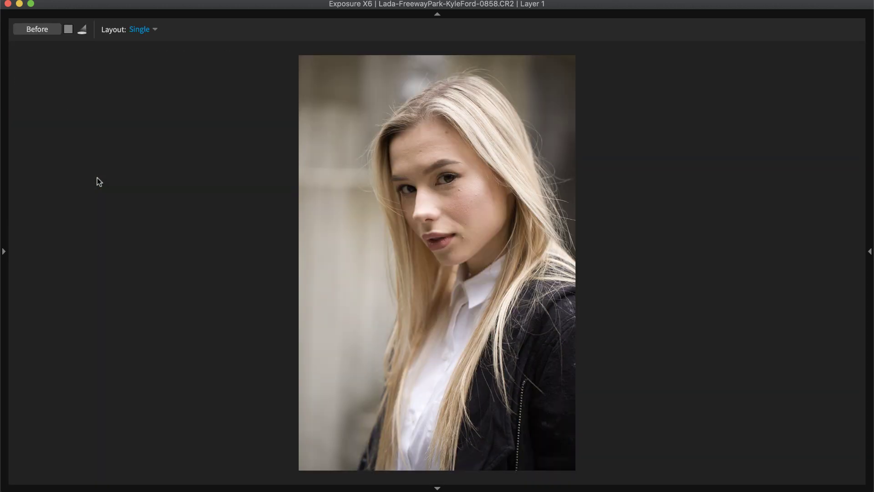
{"action": "left_click", "coordinate": [143, 31]}
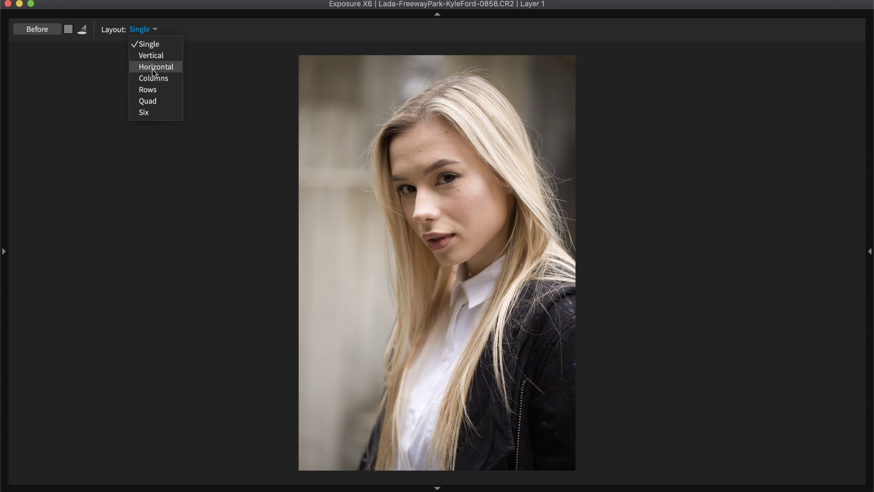
Try the Quad, Horizontal and Columns layouts, then settle back on Quad.
{"action": "left_click", "coordinate": [157, 96]}
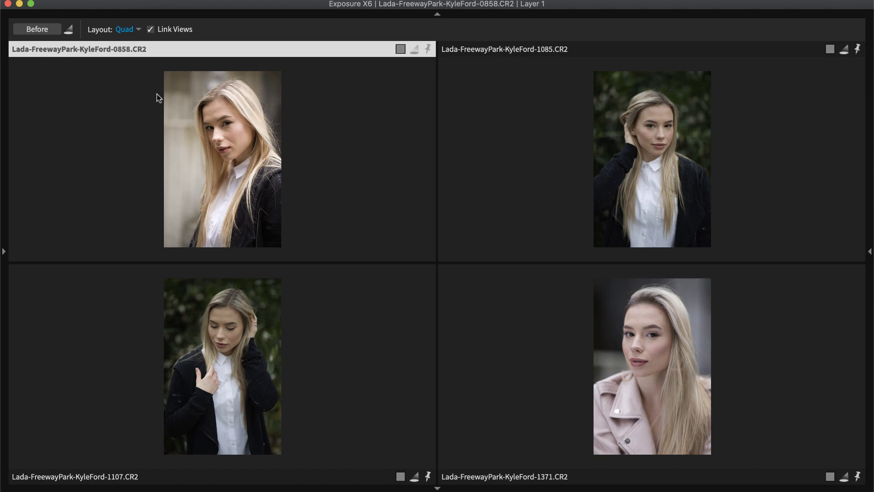
{"action": "left_click", "coordinate": [132, 30]}
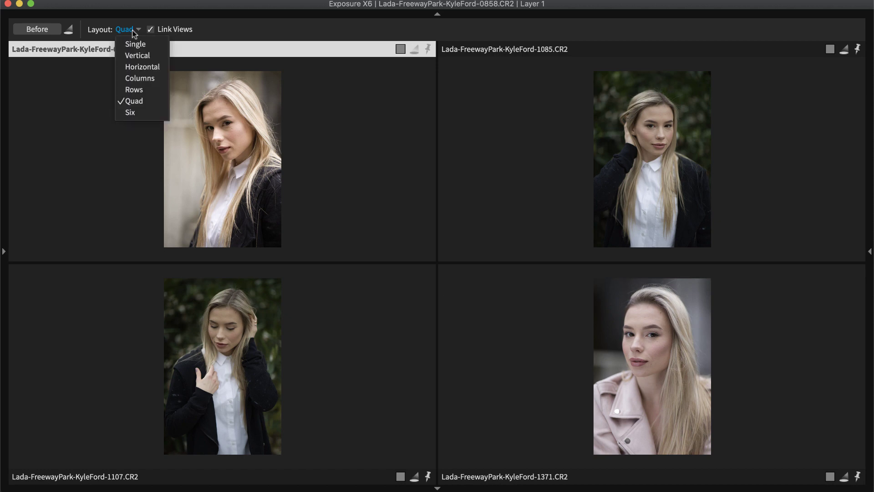
{"action": "left_click", "coordinate": [137, 67]}
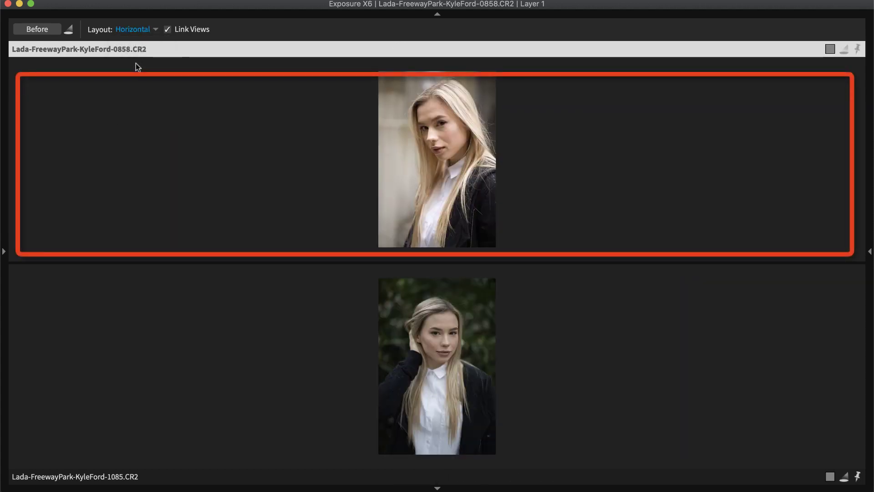
{"action": "left_click", "coordinate": [130, 30]}
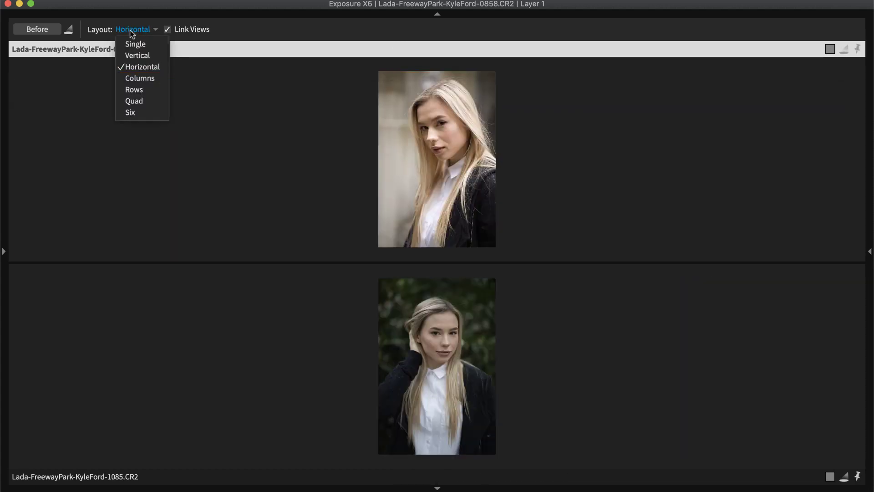
{"action": "left_click", "coordinate": [139, 78]}
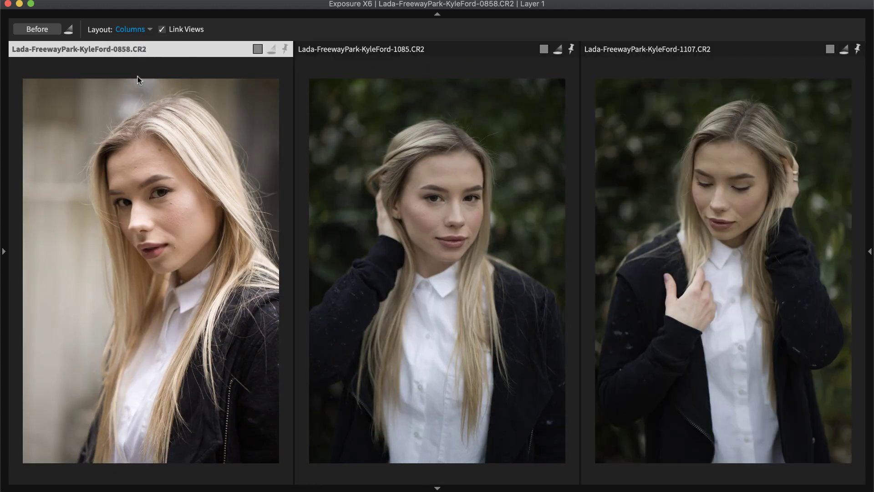
{"action": "left_click", "coordinate": [131, 29]}
{"action": "left_click", "coordinate": [157, 100]}
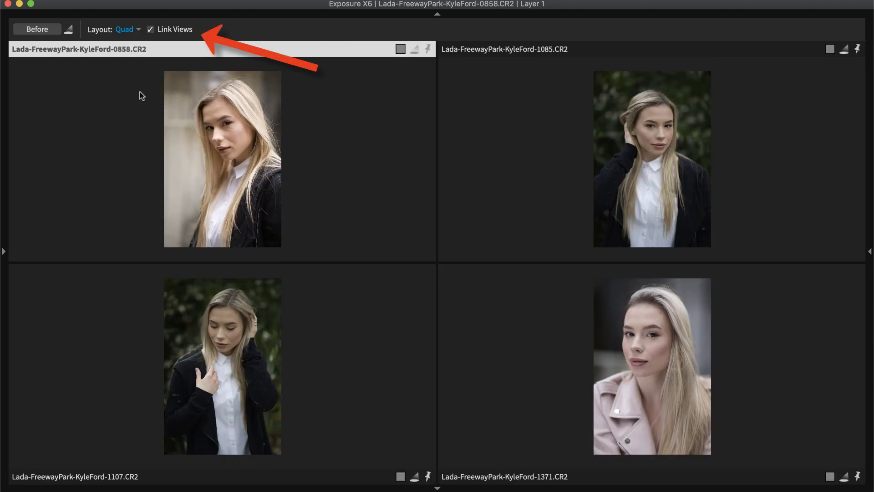
Zoom the linked panes onto the faces, adjust 0858 alone unlinked, then relink and fit.
{"action": "left_click", "coordinate": [229, 153]}
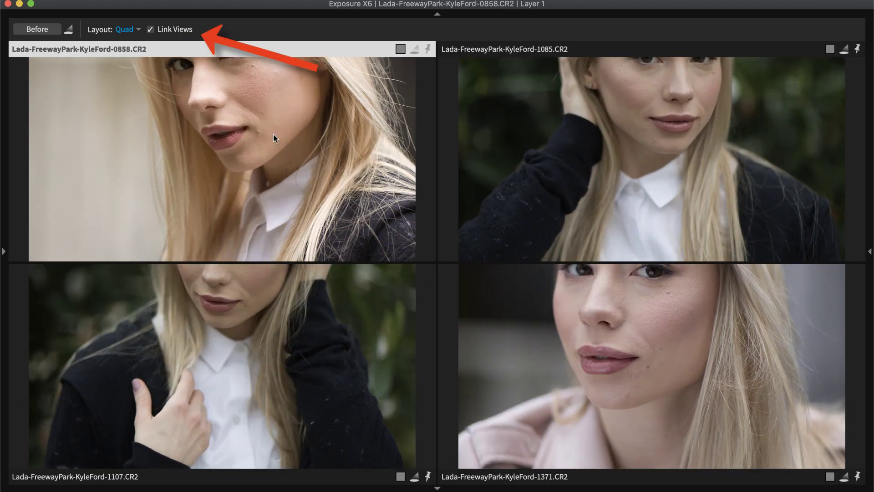
{"action": "left_click_drag", "start_coordinate": [273, 132], "coordinate": [251, 193]}
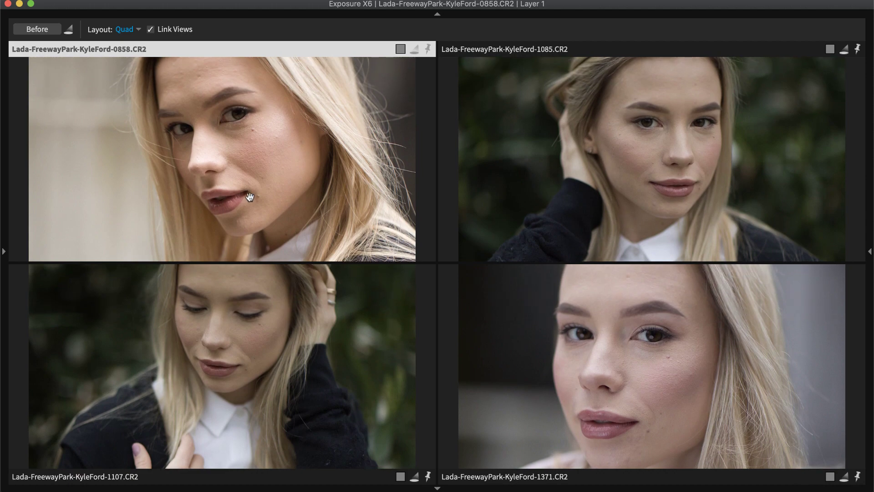
{"action": "scroll", "coordinate": [324, 162], "scroll_direction": "up", "scroll_amount": 2}
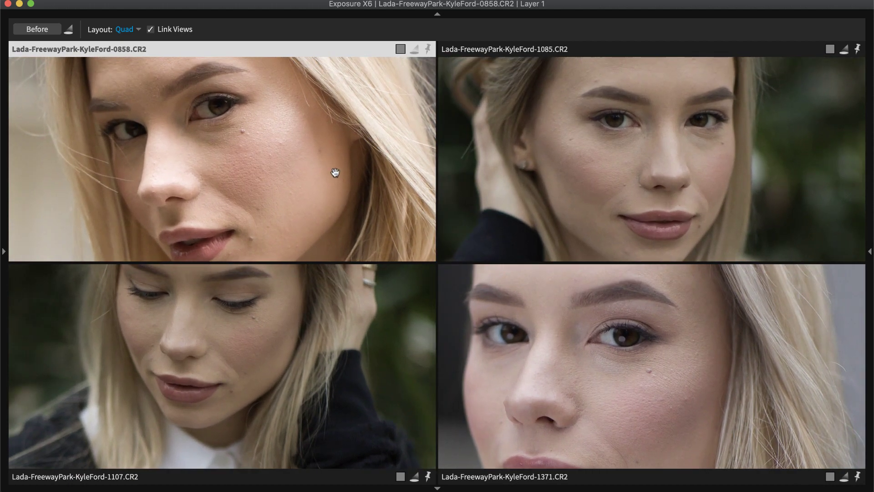
{"action": "left_click", "coordinate": [151, 29]}
{"action": "left_click_drag", "start_coordinate": [228, 105], "coordinate": [299, 229]}
{"action": "left_click", "coordinate": [298, 229]}
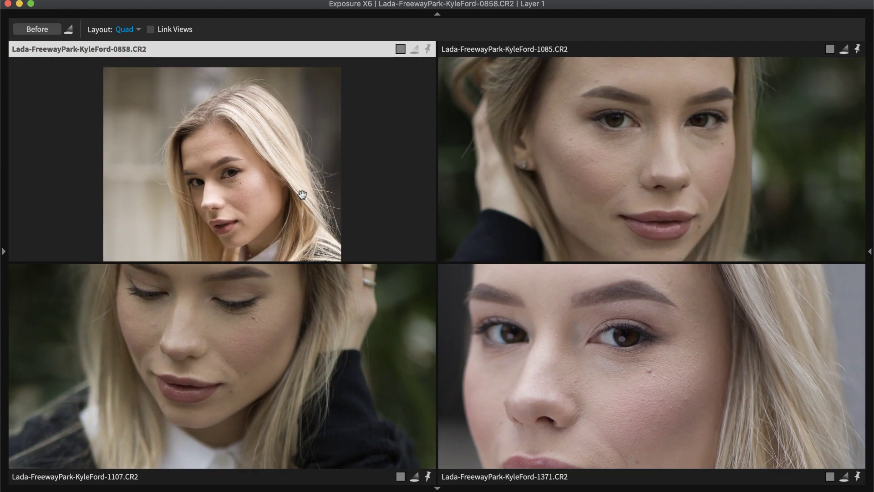
{"action": "left_click", "coordinate": [151, 29]}
{"action": "scroll", "coordinate": [265, 185], "scroll_direction": "down", "scroll_amount": 2}
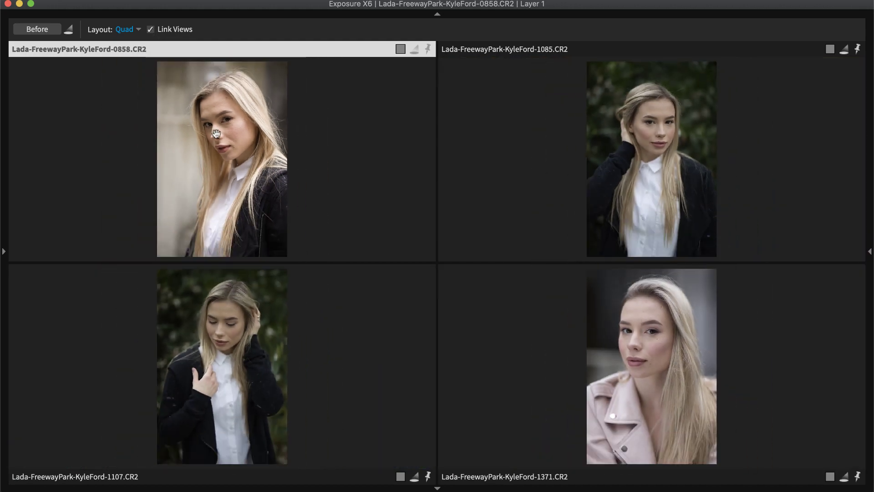
Switch to the Vertical two-image layout and zoom in briefly.
{"action": "left_click", "coordinate": [132, 30]}
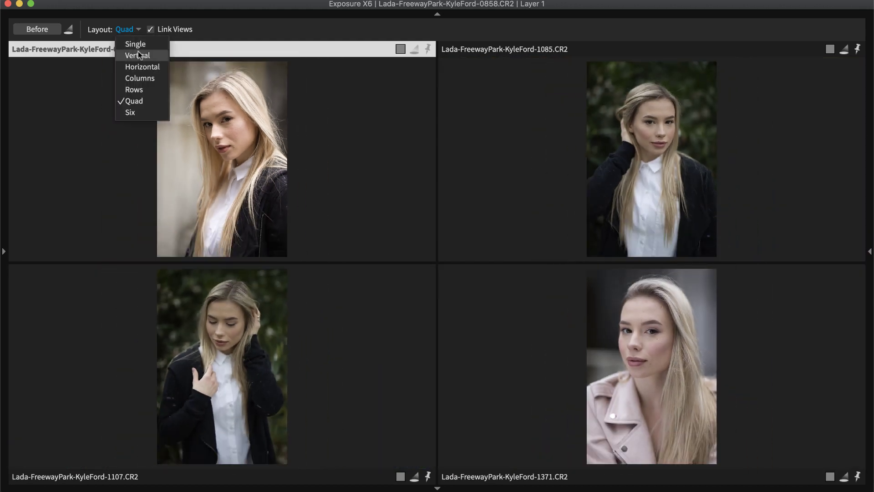
{"action": "left_click", "coordinate": [139, 55]}
{"action": "scroll", "coordinate": [227, 248], "scroll_direction": "up", "scroll_amount": 3}
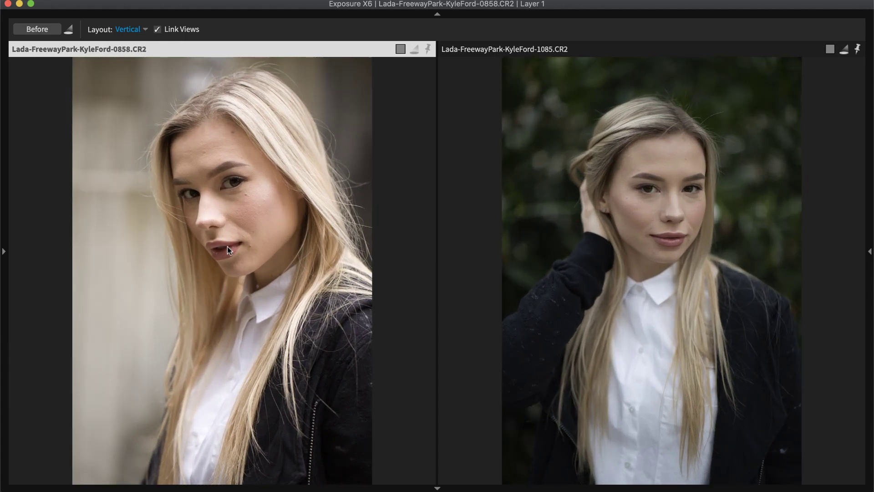
{"action": "scroll", "coordinate": [228, 247], "scroll_direction": "down", "scroll_amount": 3}
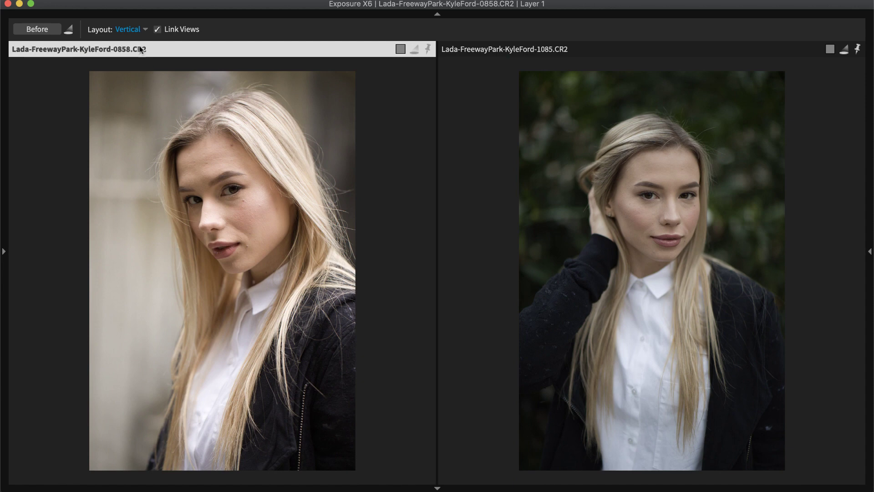
Return to the Quad layout and pin portrait 0858 in the top-left pane.
{"action": "left_click", "coordinate": [136, 30]}
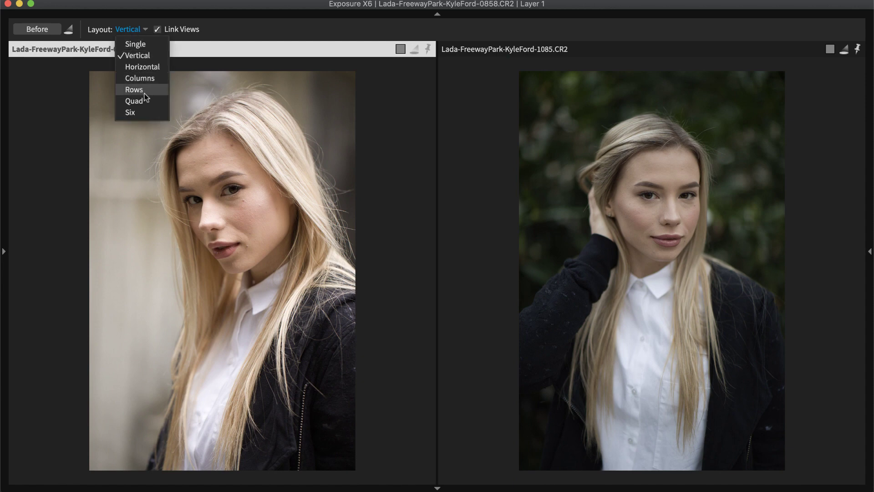
{"action": "left_click", "coordinate": [135, 101]}
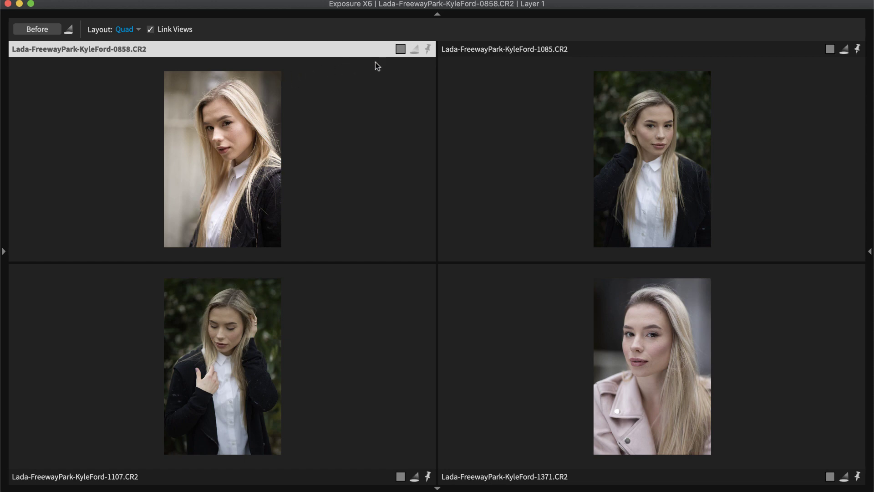
{"action": "left_click", "coordinate": [428, 48]}
Clear the yellow label filter to show all 42 images, hide the filmstrip, and fit all four panes.
{"action": "left_click", "coordinate": [460, 486]}
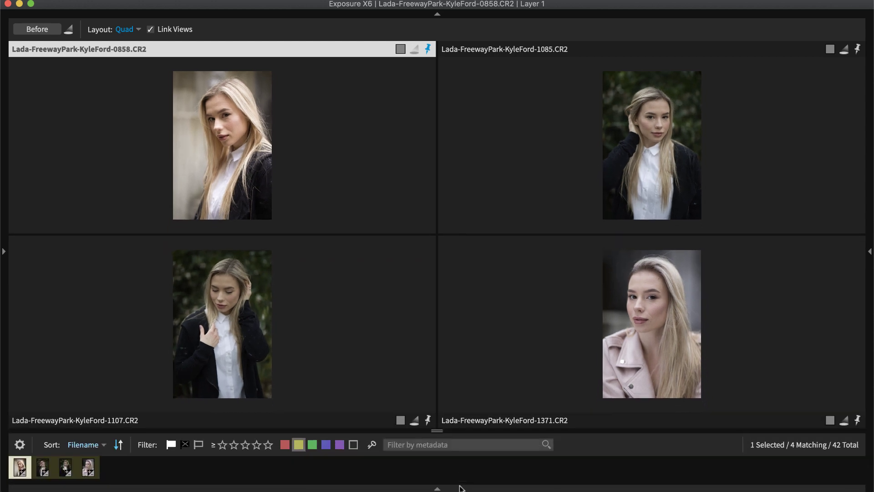
{"action": "left_click", "coordinate": [299, 444]}
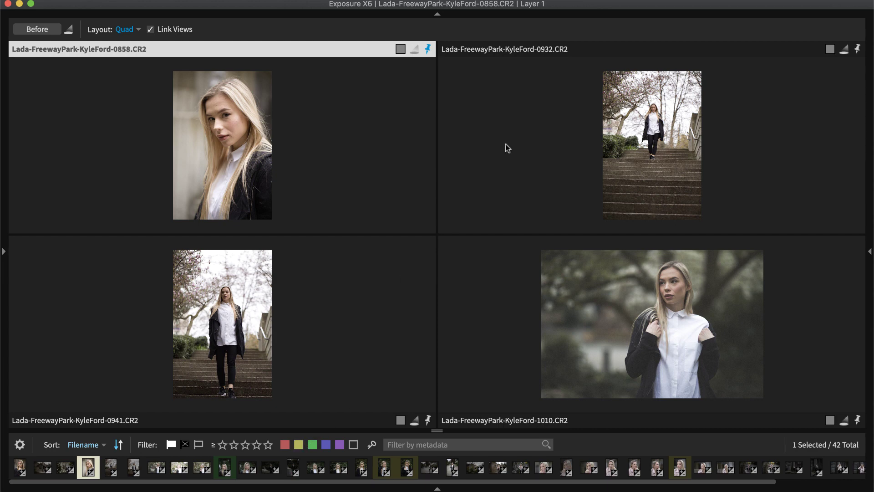
{"action": "key", "text": "F6"}
{"action": "left_click", "coordinate": [555, 51]}
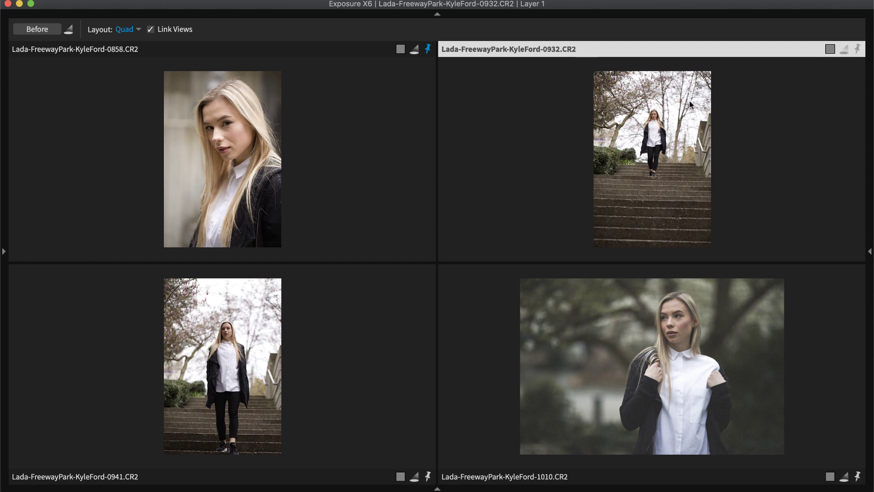
{"action": "key", "text": "super+0"}
Give photo 0932 Exposure 1.00, Haze Level 17.89, Clarity 18 and Contrast -7.
{"action": "left_click", "coordinate": [870, 135]}
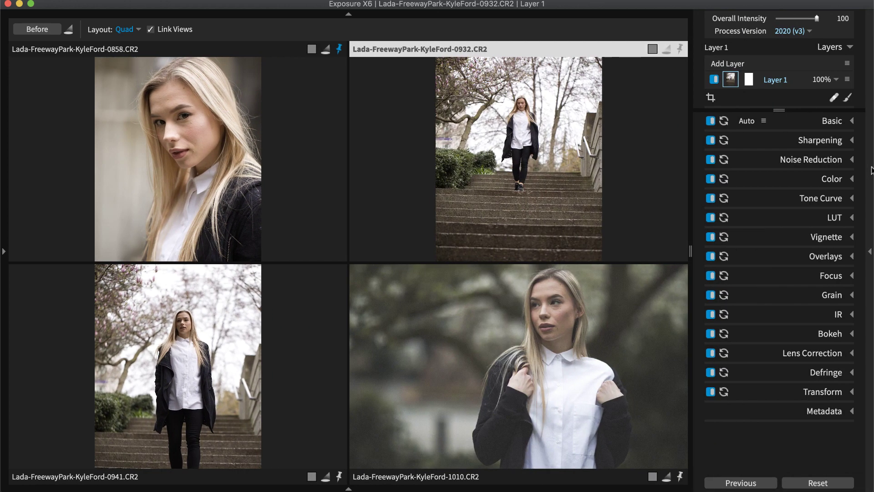
{"action": "left_click", "coordinate": [832, 123]}
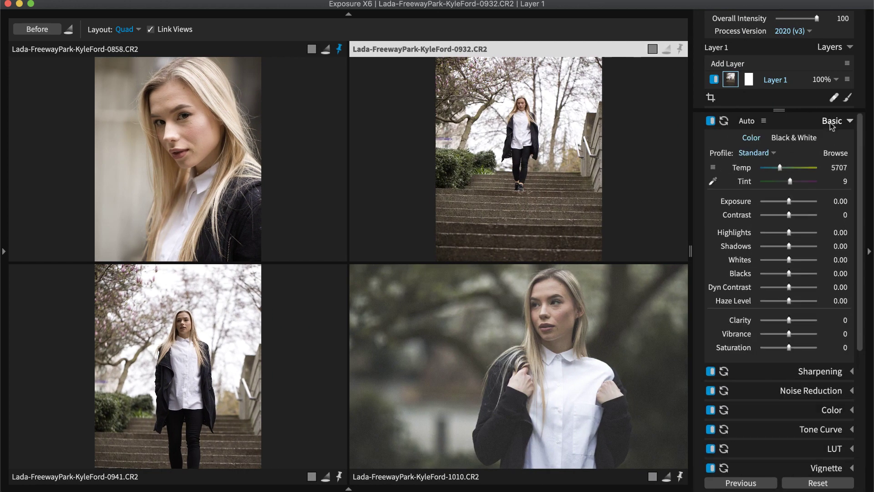
{"action": "left_click_drag", "start_coordinate": [790, 201], "coordinate": [794, 201]}
{"action": "left_click_drag", "start_coordinate": [787, 300], "coordinate": [793, 320]}
{"action": "left_click_drag", "start_coordinate": [789, 214], "coordinate": [794, 215]}
Collapse the adjustments panel and advance the unpinned panes to 1053, 1059 and 1061.
{"action": "left_click", "coordinate": [869, 221]}
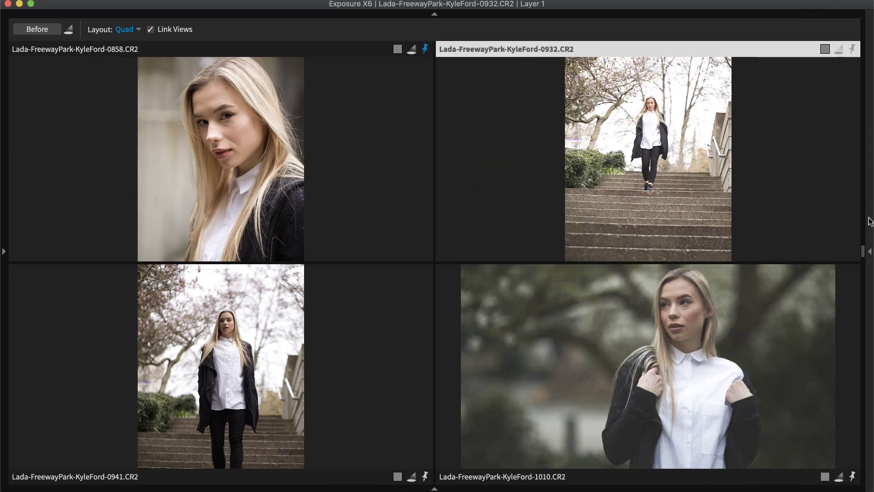
{"action": "key", "text": "Right"}
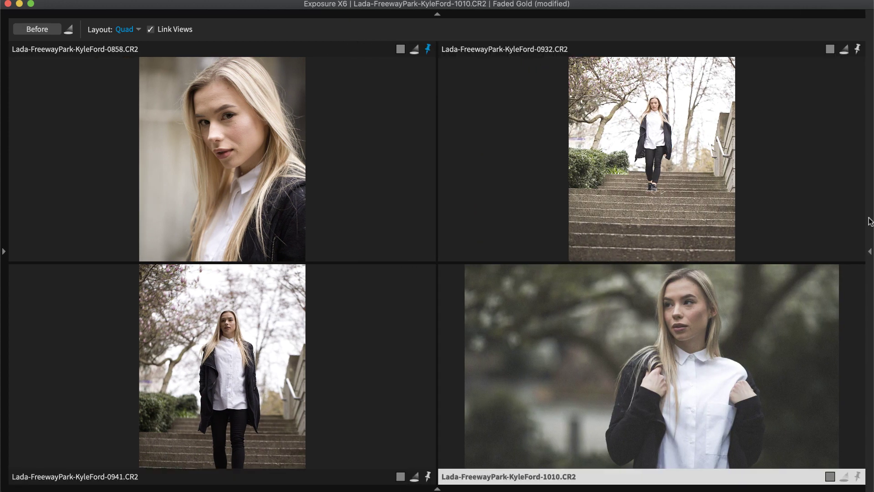
{"action": "key", "text": "Right"}
{"action": "key", "text": "Right"}
{"action": "key", "text": "Right"}
{"action": "key", "text": "Right"}
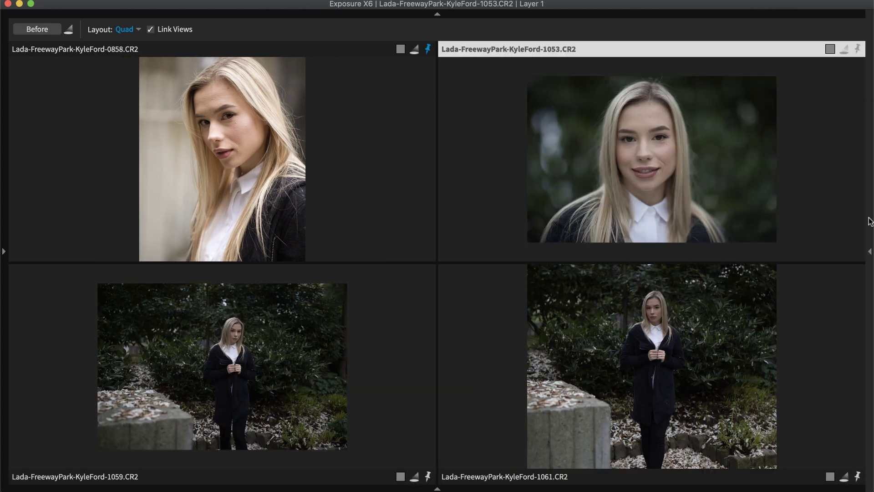
Multi-select thumbnails 1059 and 1061 from the filmstrip, dismiss the warning, and drag a photo into the empty pane.
{"action": "left_click", "coordinate": [447, 489]}
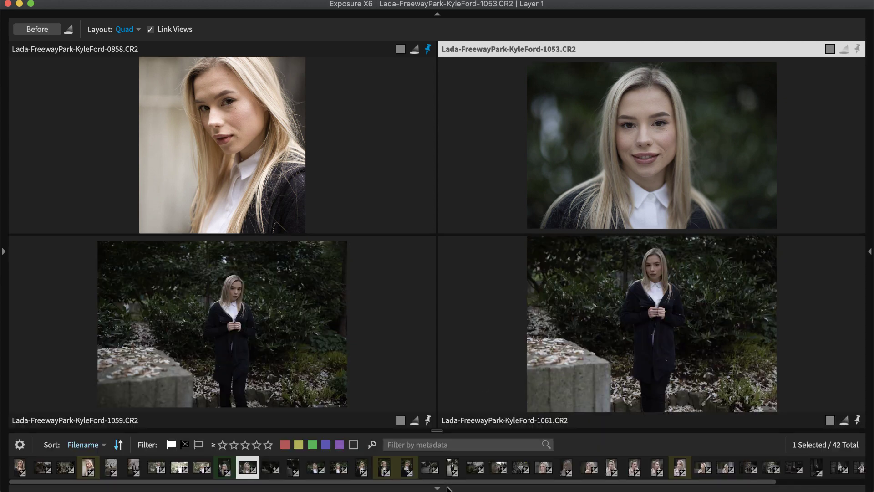
{"action": "left_click", "coordinate": [274, 468]}
{"action": "left_click", "coordinate": [292, 468], "text": "shift"}
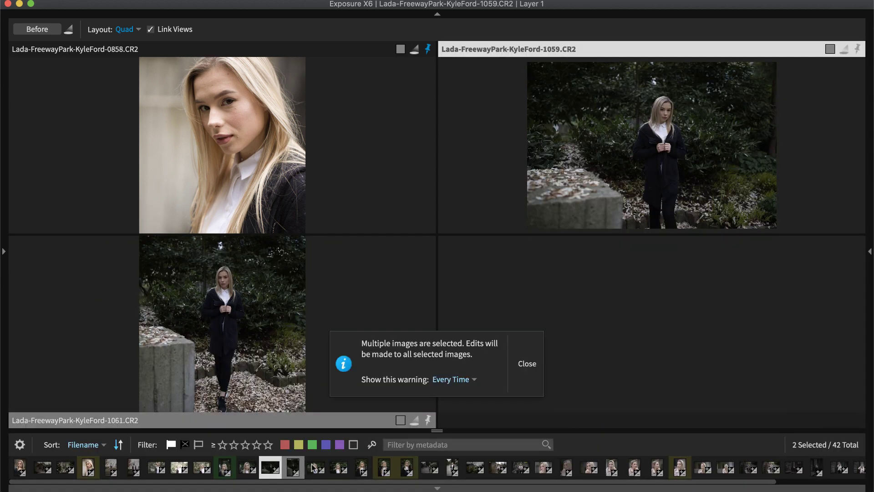
{"action": "left_click", "coordinate": [315, 467], "text": "shift"}
{"action": "left_click", "coordinate": [316, 467], "text": "super"}
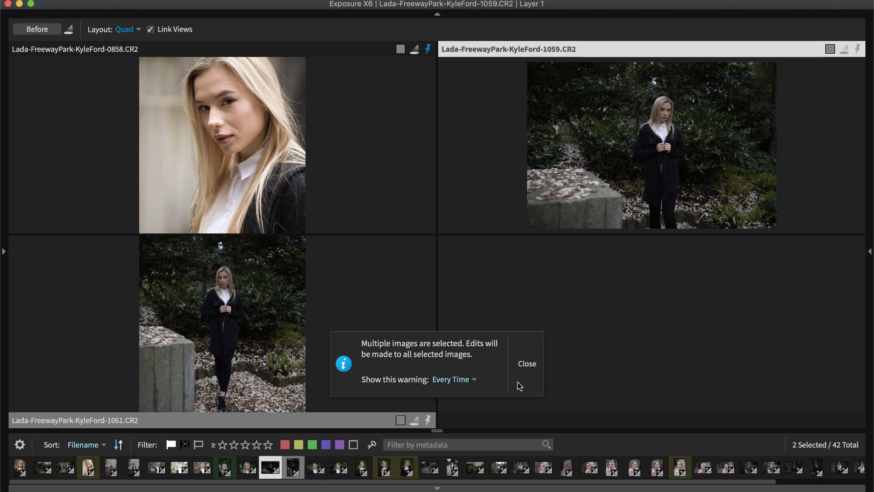
{"action": "left_click", "coordinate": [527, 364]}
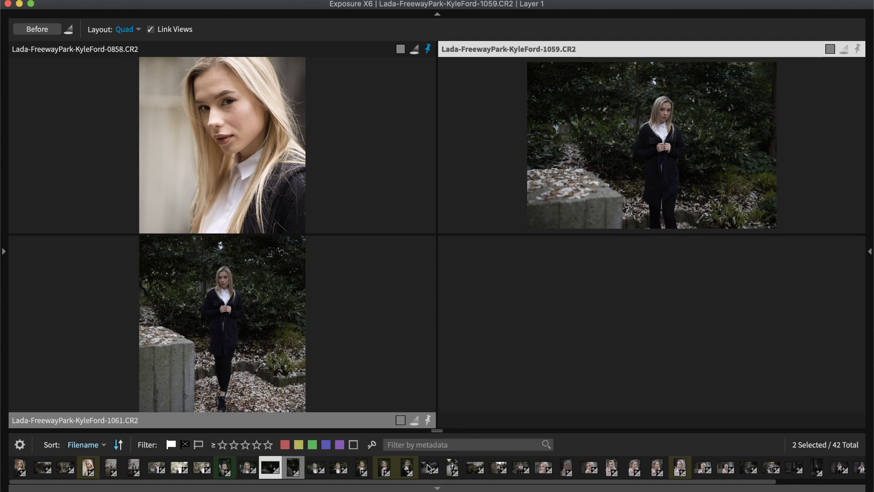
{"action": "left_click_drag", "start_coordinate": [430, 467], "coordinate": [532, 337]}
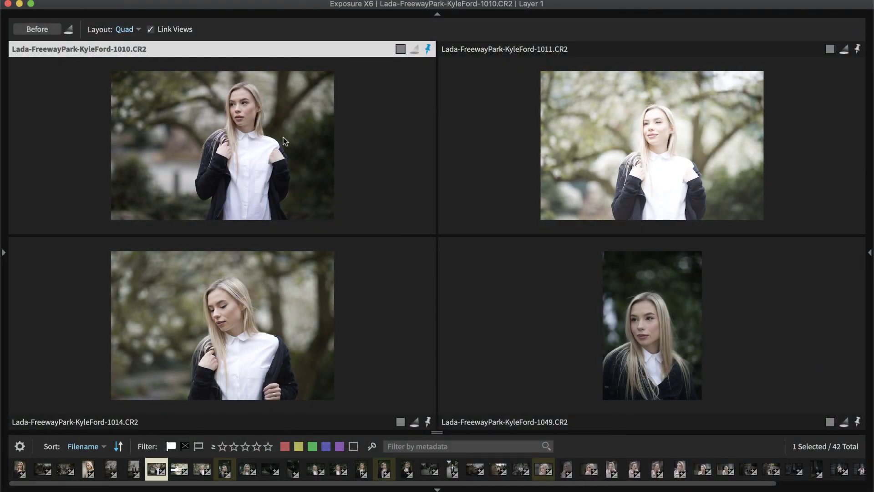
Audition Fuji Neopan 100 Acros and Fuji Reala - Pushed 1 Stop presets on photo 1010.
{"action": "left_click", "coordinate": [70, 30]}
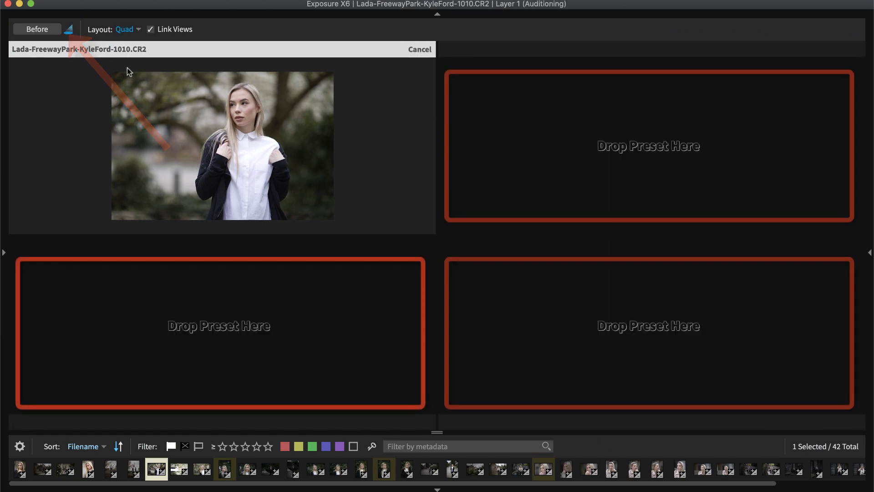
{"action": "left_click", "coordinate": [3, 151]}
{"action": "left_click", "coordinate": [49, 115]}
{"action": "left_click_drag", "start_coordinate": [153, 221], "coordinate": [356, 317]}
{"action": "left_click", "coordinate": [49, 115]}
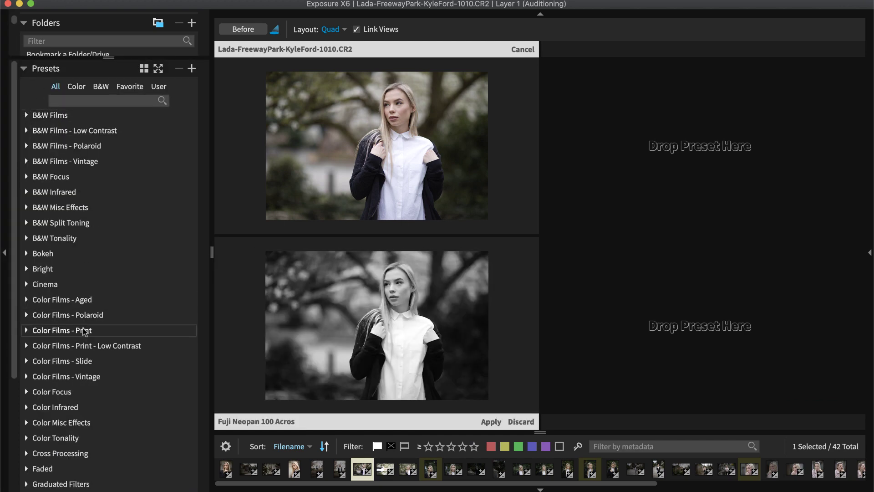
{"action": "left_click", "coordinate": [62, 331]}
{"action": "scroll", "coordinate": [87, 319], "scroll_direction": "down", "scroll_amount": 3}
{"action": "left_click_drag", "start_coordinate": [152, 368], "coordinate": [717, 161]}
{"action": "left_click", "coordinate": [81, 194]}
Preview Extra Faded Blue/Gold (discarded), Faded Gold and Soft Yellow Glow, then apply Faded Gold.
{"action": "left_click", "coordinate": [42, 312]}
{"action": "scroll", "coordinate": [160, 254], "scroll_direction": "down", "scroll_amount": 3}
{"action": "left_click_drag", "start_coordinate": [184, 399], "coordinate": [694, 326]}
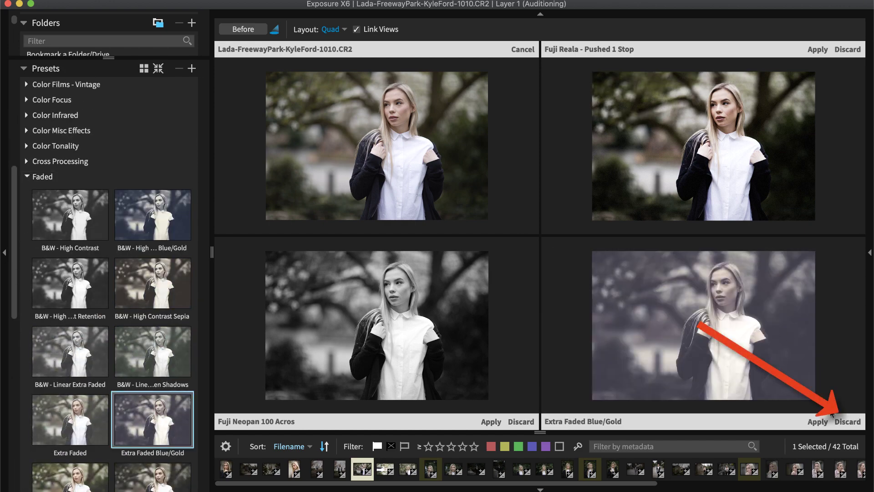
{"action": "left_click", "coordinate": [849, 422]}
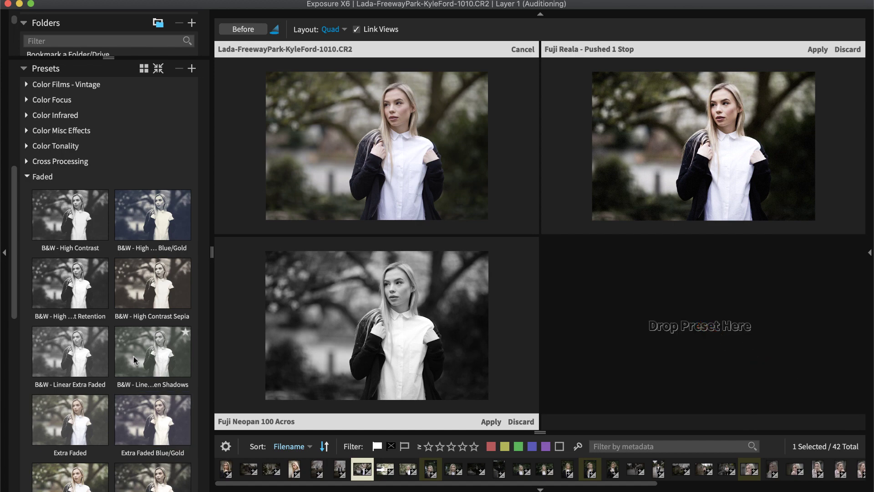
{"action": "scroll", "coordinate": [92, 445], "scroll_direction": "down", "scroll_amount": 3}
{"action": "left_click_drag", "start_coordinate": [82, 399], "coordinate": [658, 336]}
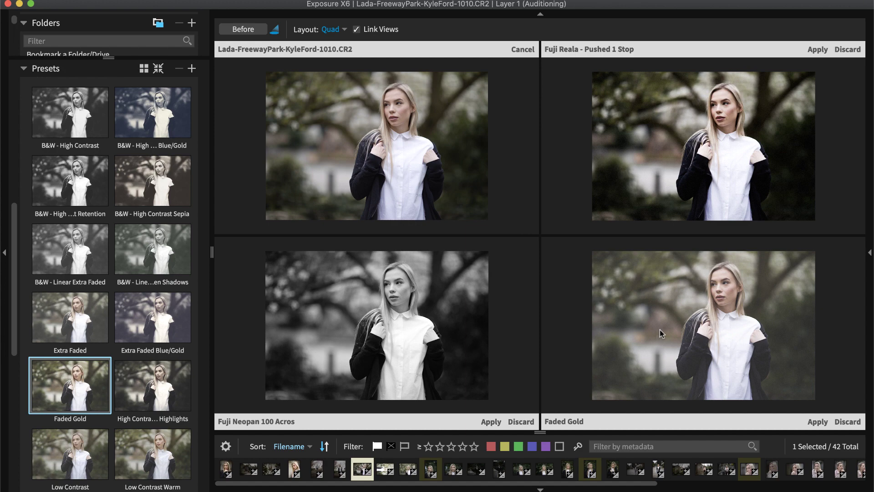
{"action": "scroll", "coordinate": [182, 416], "scroll_direction": "down", "scroll_amount": 5}
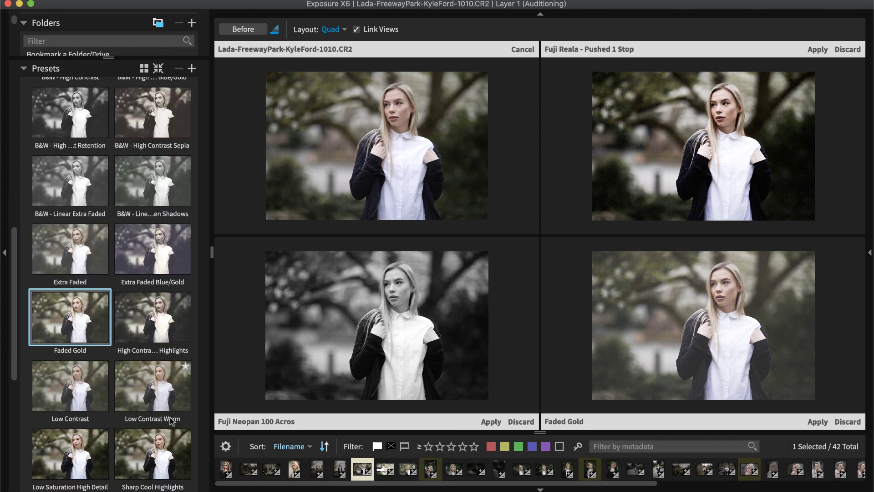
{"action": "left_click_drag", "start_coordinate": [163, 458], "coordinate": [648, 161]}
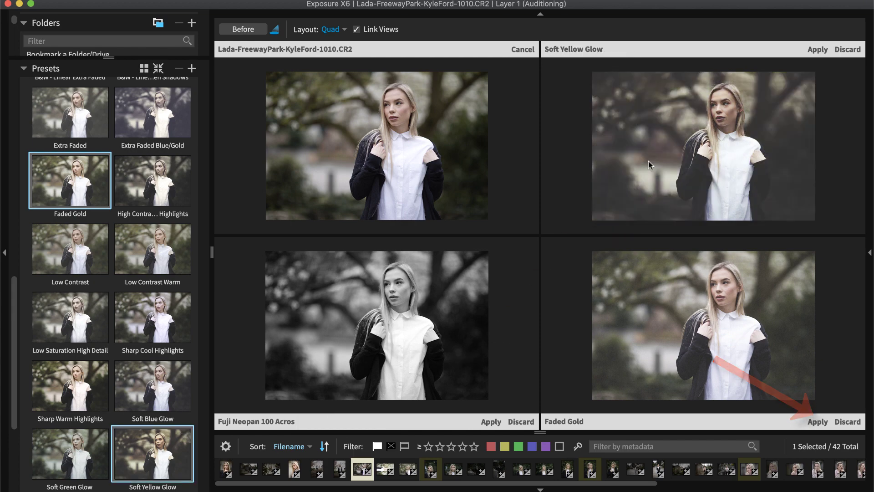
{"action": "left_click", "coordinate": [824, 422]}
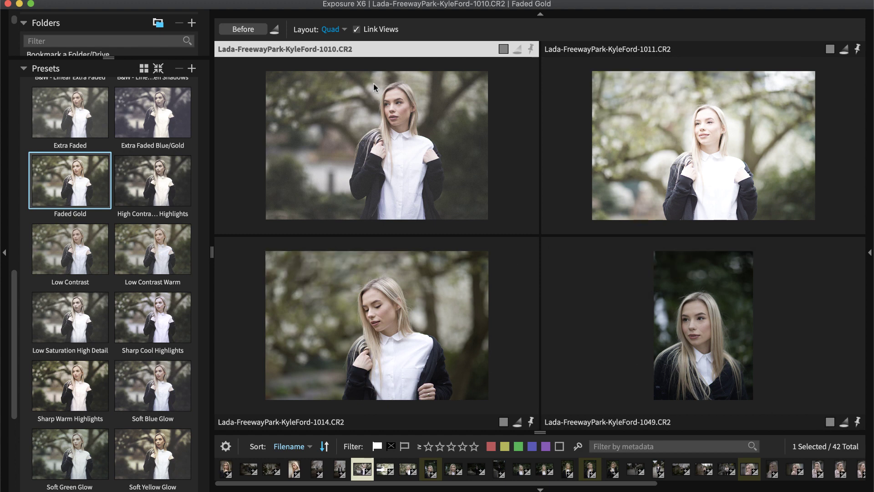
Switch to Single layout and Auto Enhance 1010 without Dynamic Contrast, setting Exposure -0.55.
{"action": "left_click", "coordinate": [334, 30]}
{"action": "left_click", "coordinate": [339, 44]}
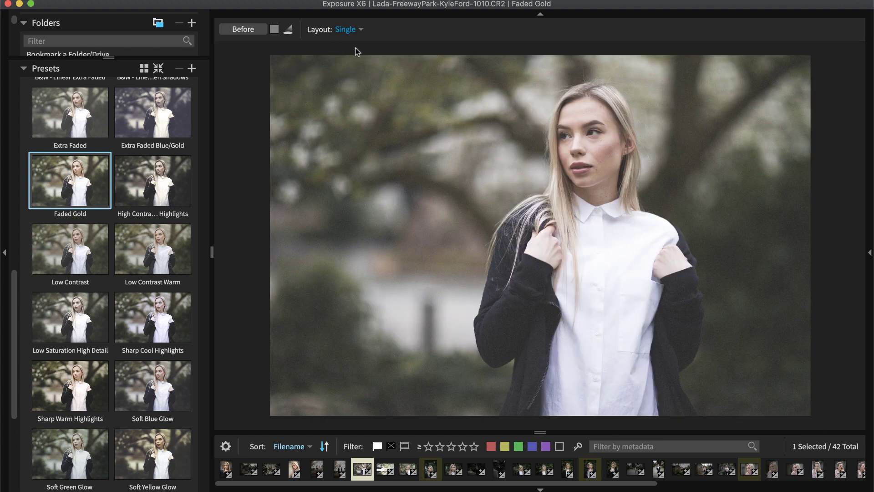
{"action": "left_click", "coordinate": [869, 176]}
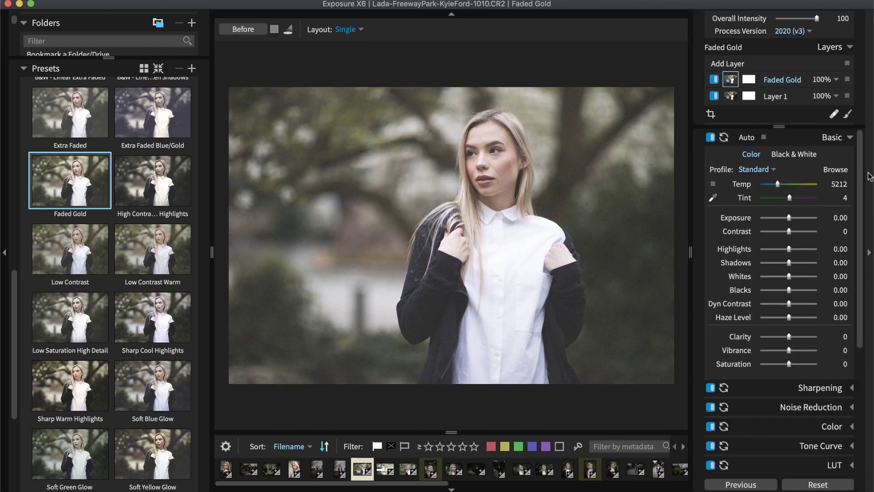
{"action": "left_click", "coordinate": [764, 138]}
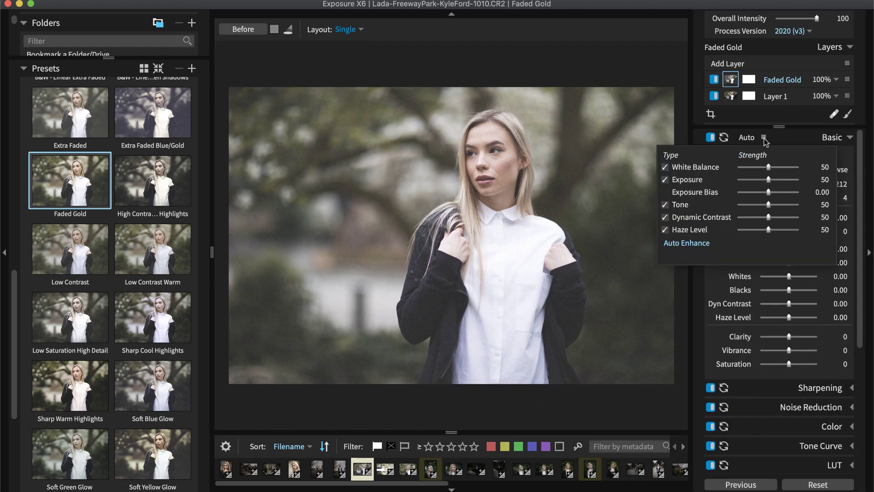
{"action": "left_click", "coordinate": [665, 218]}
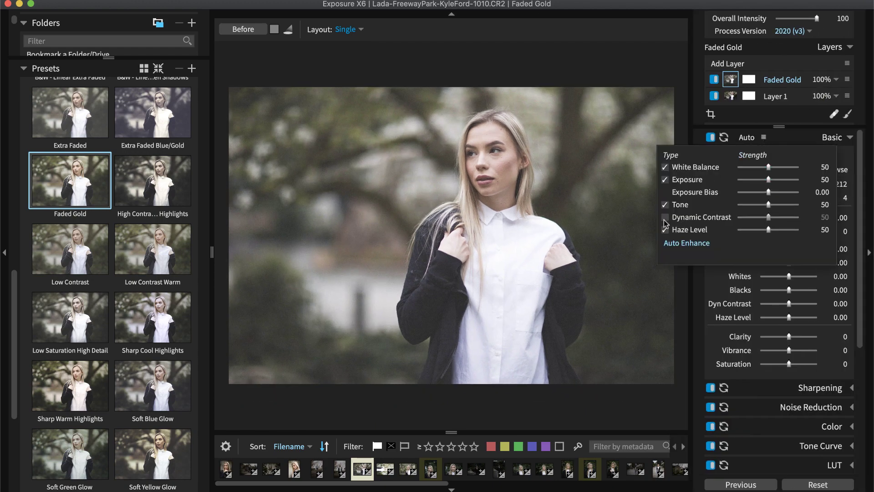
{"action": "left_click", "coordinate": [678, 244]}
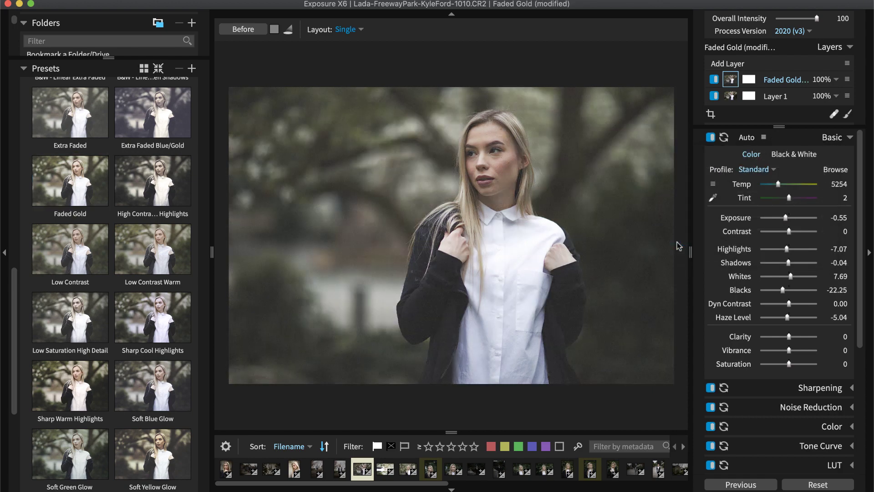